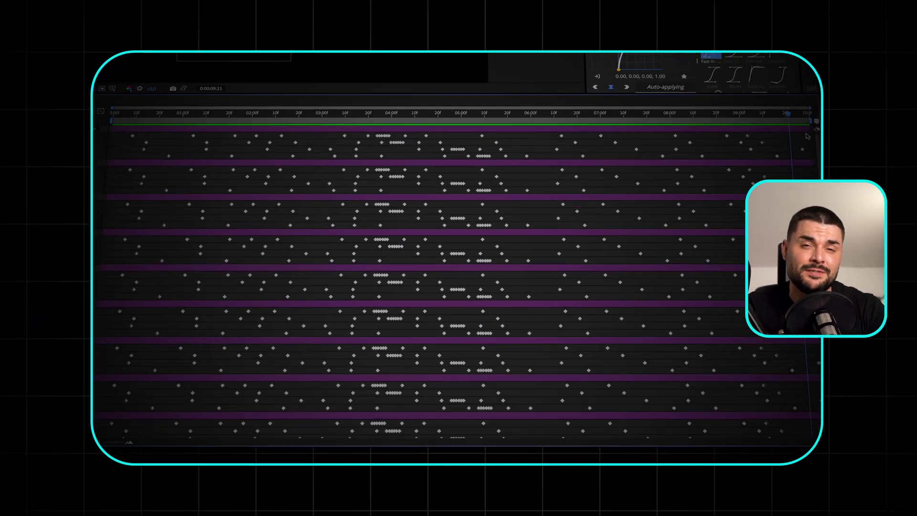
Step: Add the Fade Duration slider control to the TEXT layer
drag(807, 133, 109, 434)
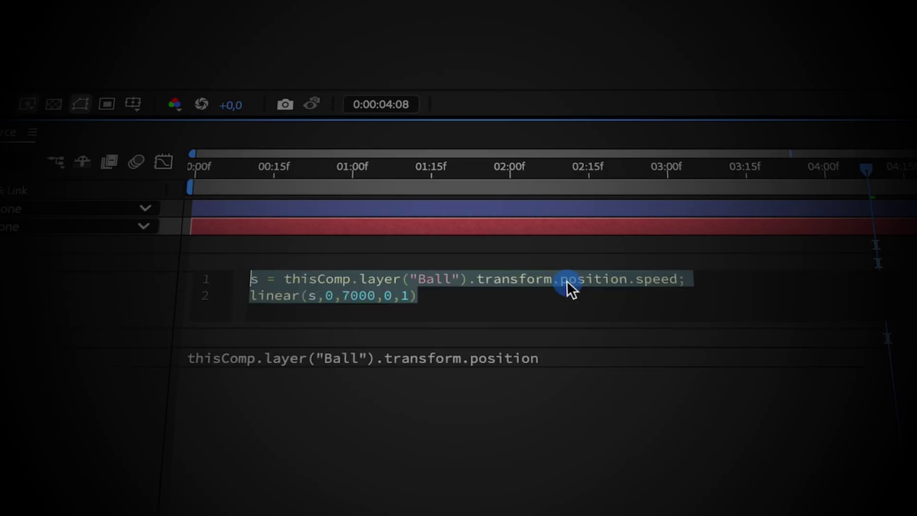
click(558, 258)
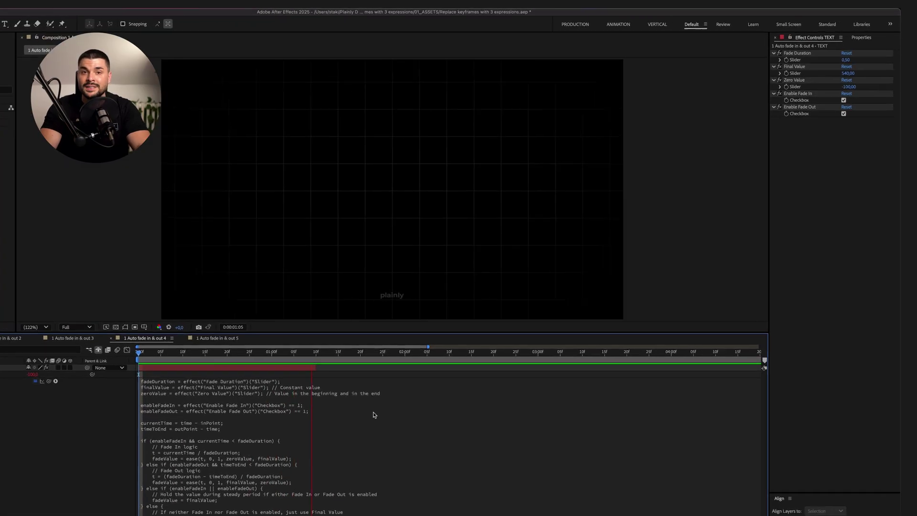
text(Fade duration)
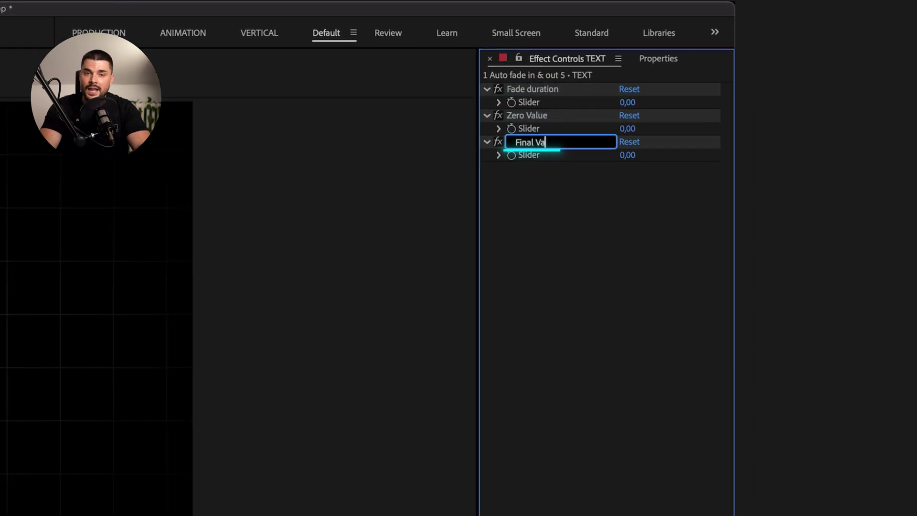
Step: Add Enable Fade In and Enable Fade Out checkbox controls, then start the fade expression
key(ctrl+space)
text(check)
key(Down)
key(Return)
key(Return)
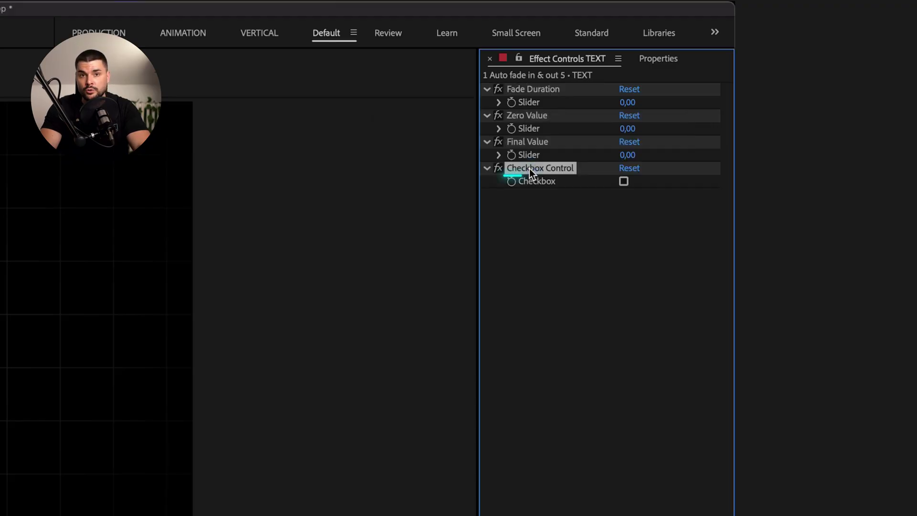
text(Enable Fade In)
key(Return)
key(ctrl+d)
key(Return)
text(Enable Fade O)
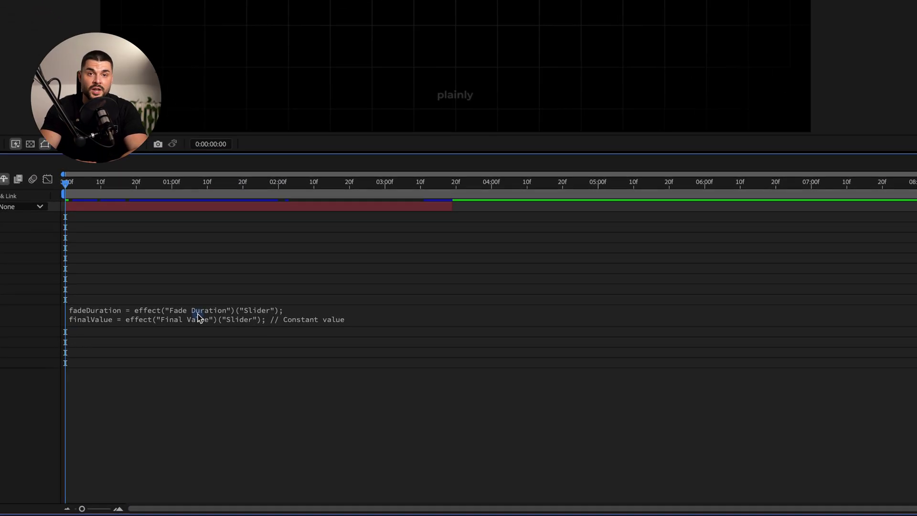
click(306, 368)
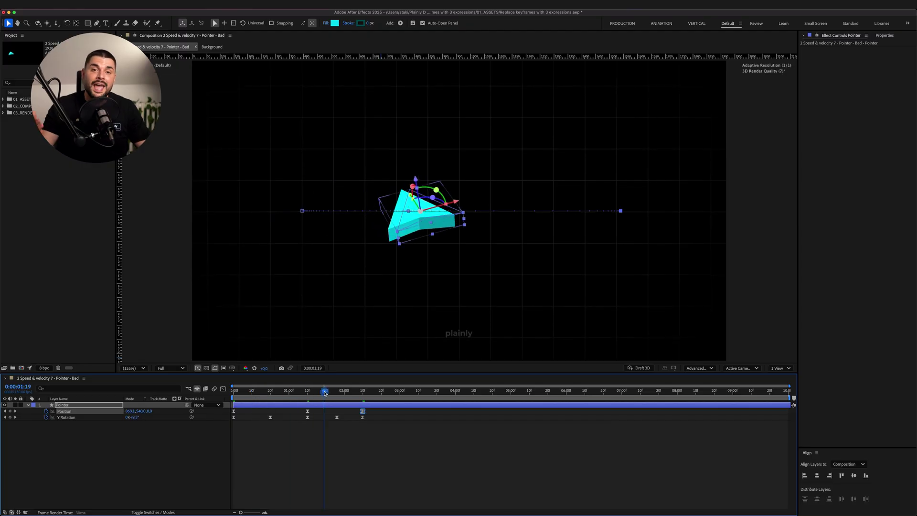
Step: Change the Y Rotation keyframe at 1:26 from 45° to -15°
drag(352, 393, 337, 392)
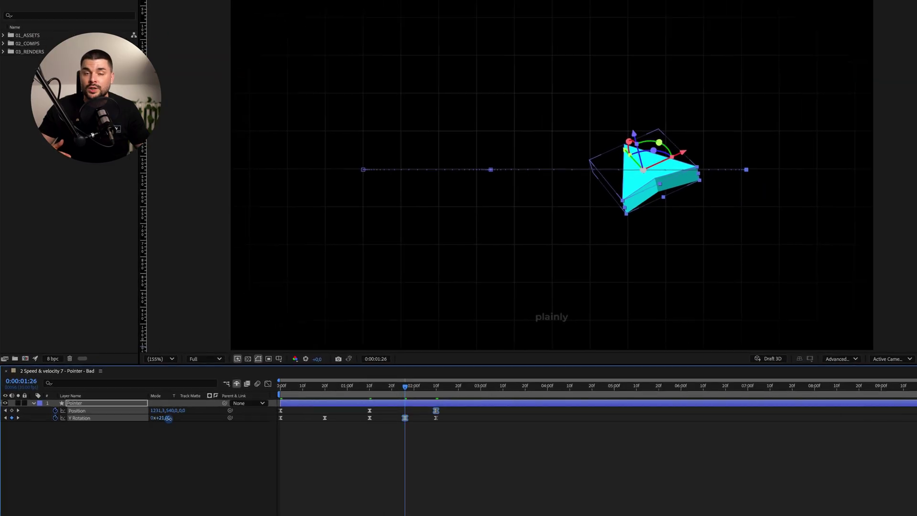
click(225, 419)
text(-15)
key(Return)
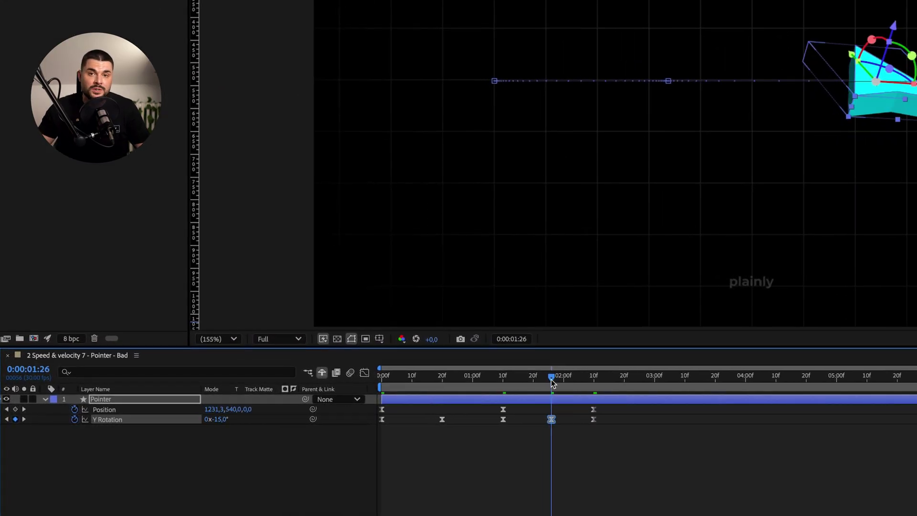
key(Home)
Step: Preview the pointer rotation and watch the Ball comp's live velocity readouts
key(space)
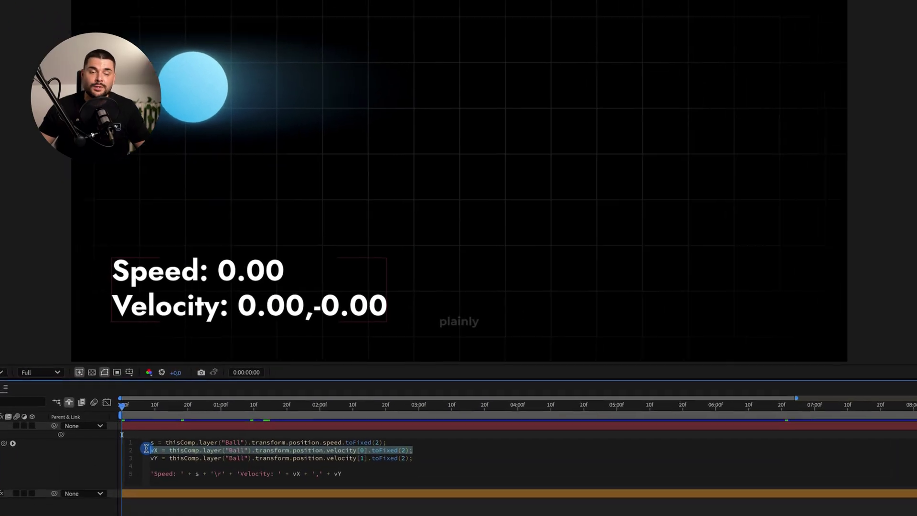
key(space)
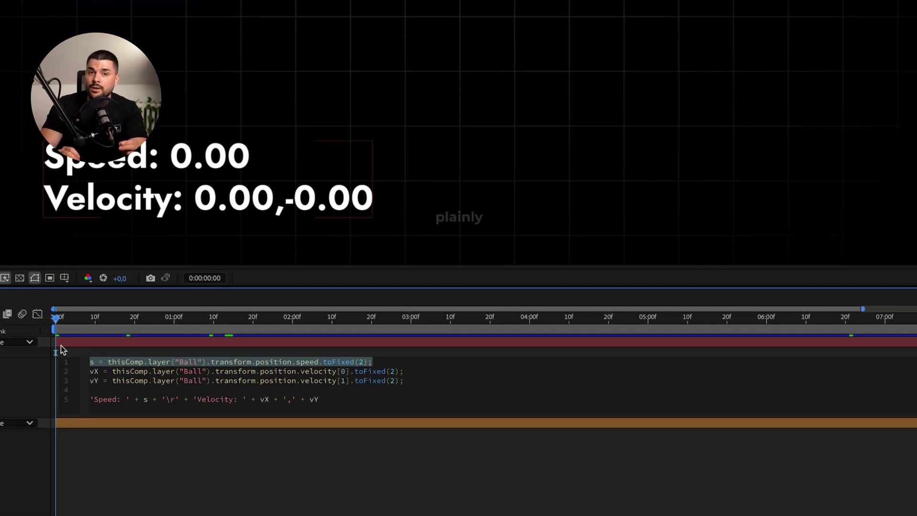
key(space)
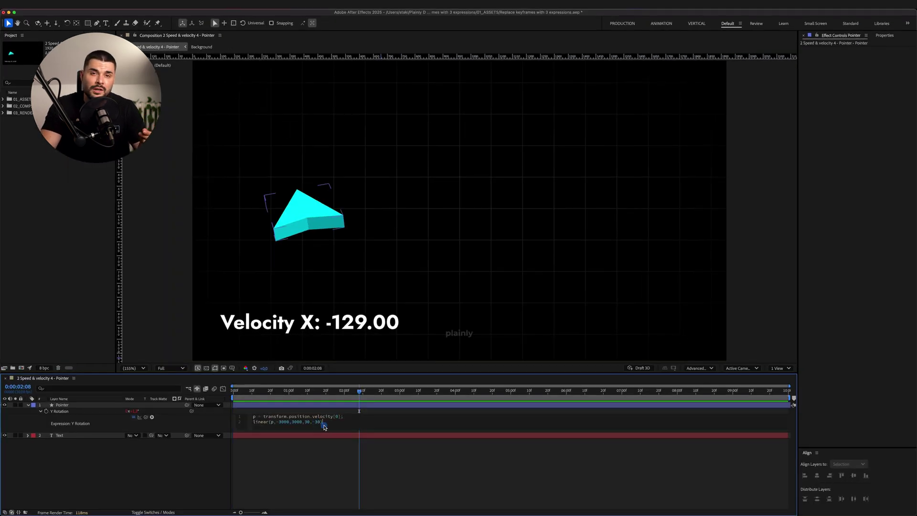
Step: Save the linear() rotation line as the POINTER ROTATION KBar expression preset
drag(323, 422, 253, 422)
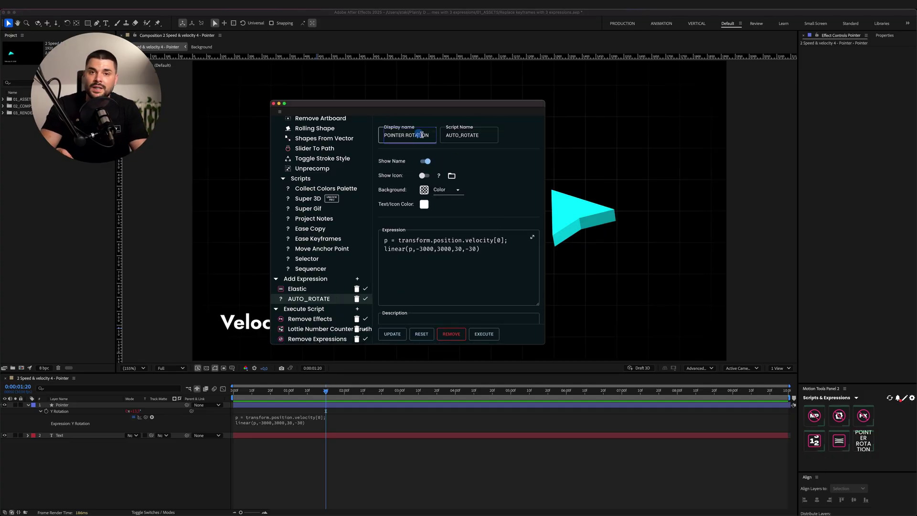
click(398, 335)
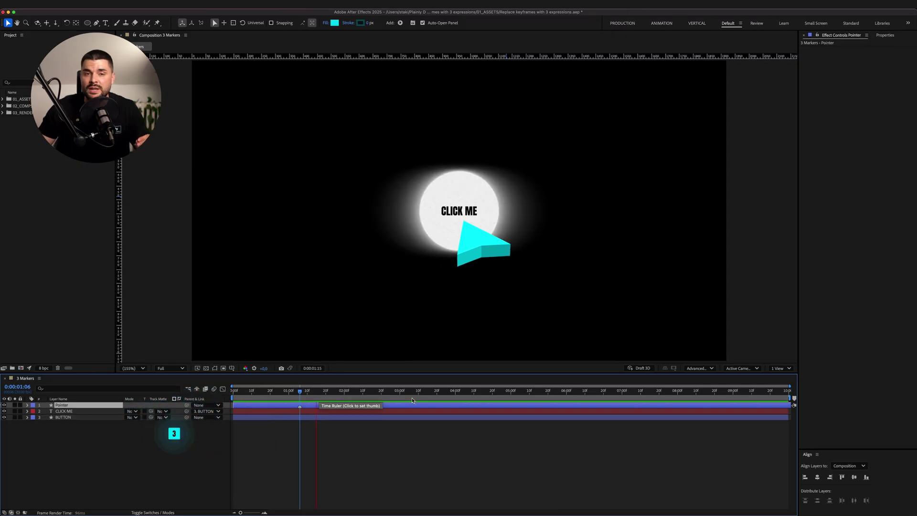
click(450, 401)
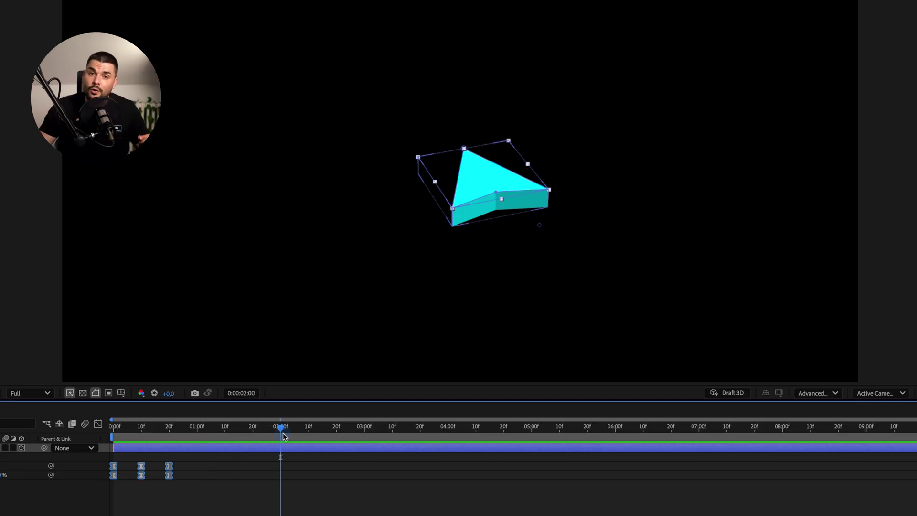
key(space)
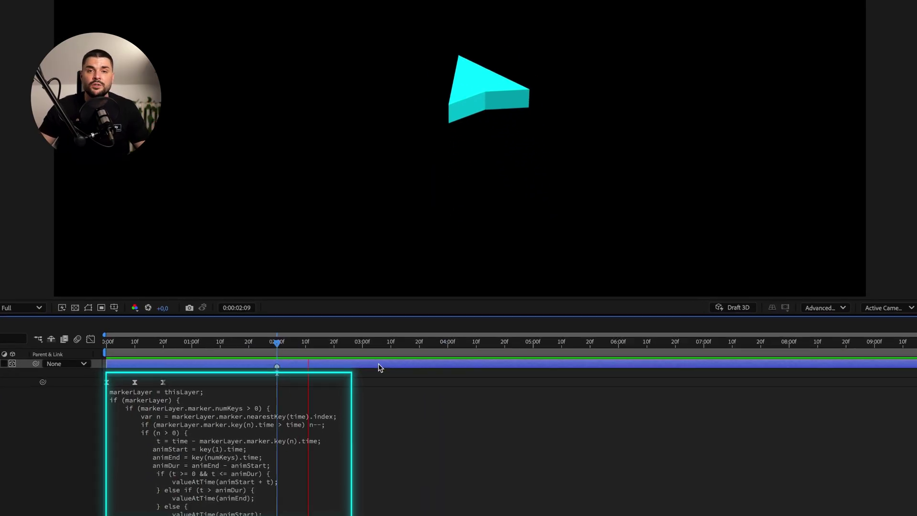
click(465, 342)
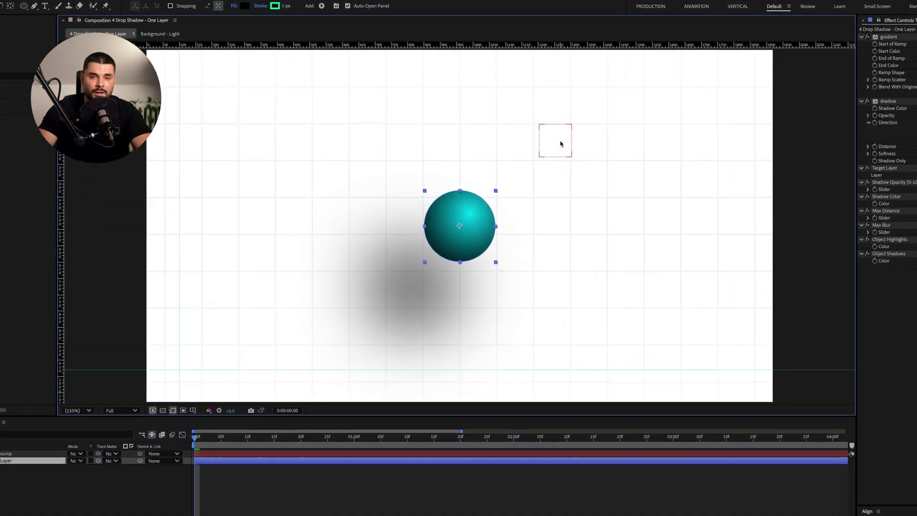
Step: Swing the Light Source around the spheres so the drop shadows follow it
drag(561, 143, 518, 362)
drag(532, 422, 382, 321)
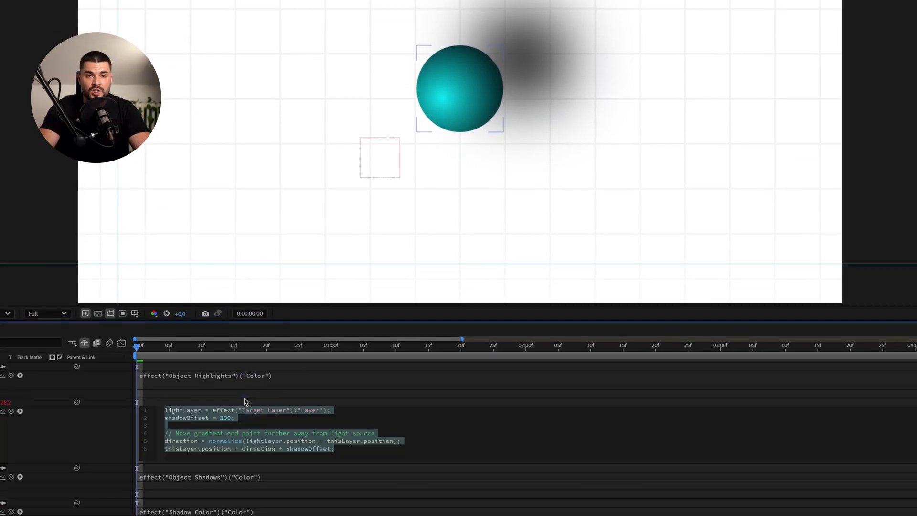
click(246, 401)
drag(387, 169, 422, 253)
drag(365, 271, 610, 200)
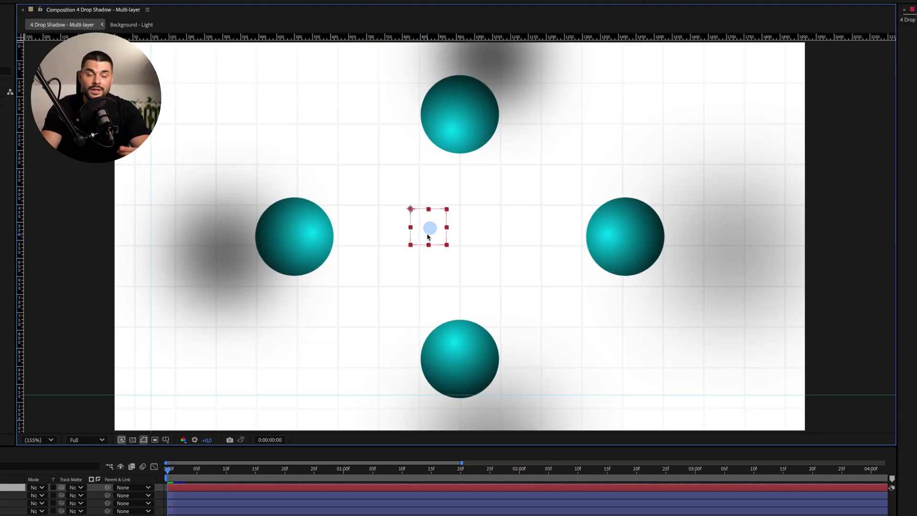
drag(430, 225, 286, 188)
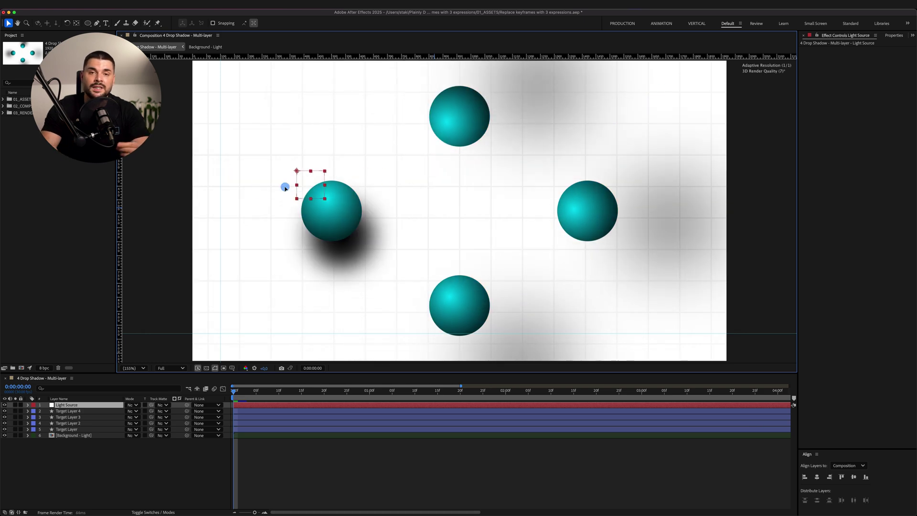
drag(277, 121, 360, 194)
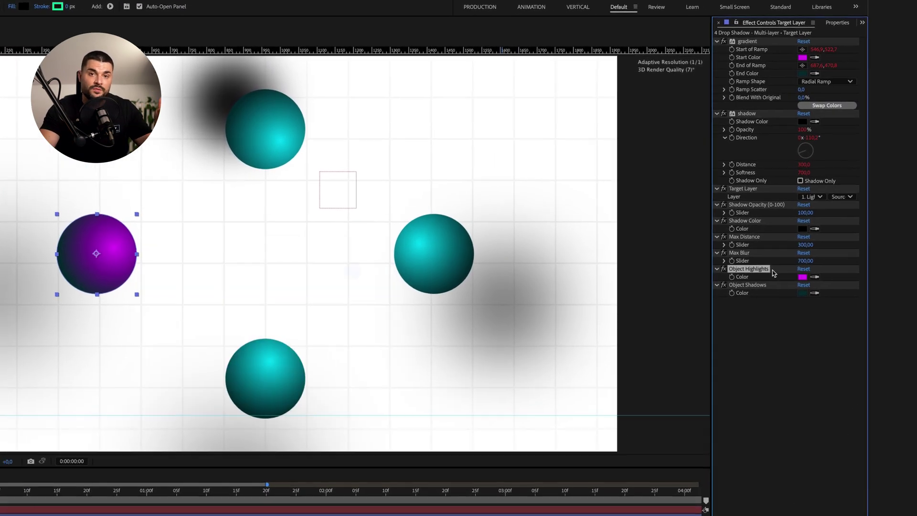
Step: Set the Object Highlights colour to magenta and place the light over the left sphere
click(866, 241)
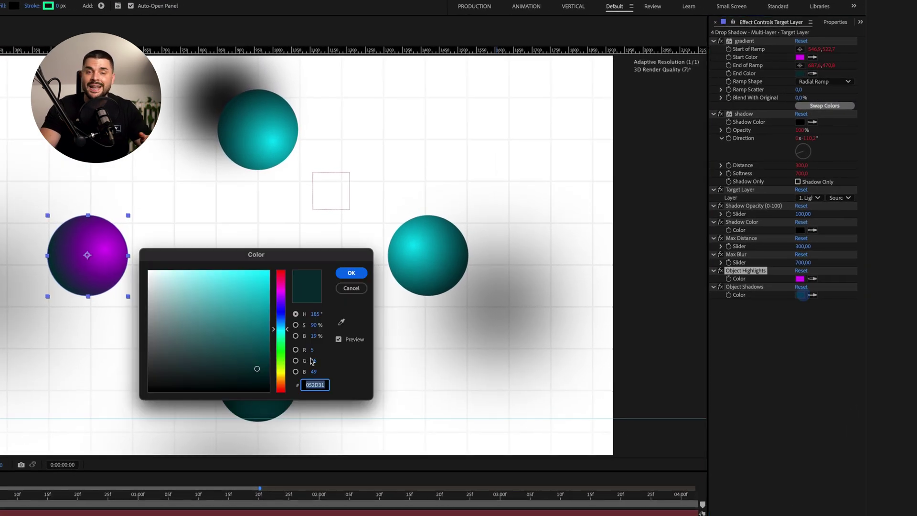
click(352, 273)
drag(331, 191, 95, 252)
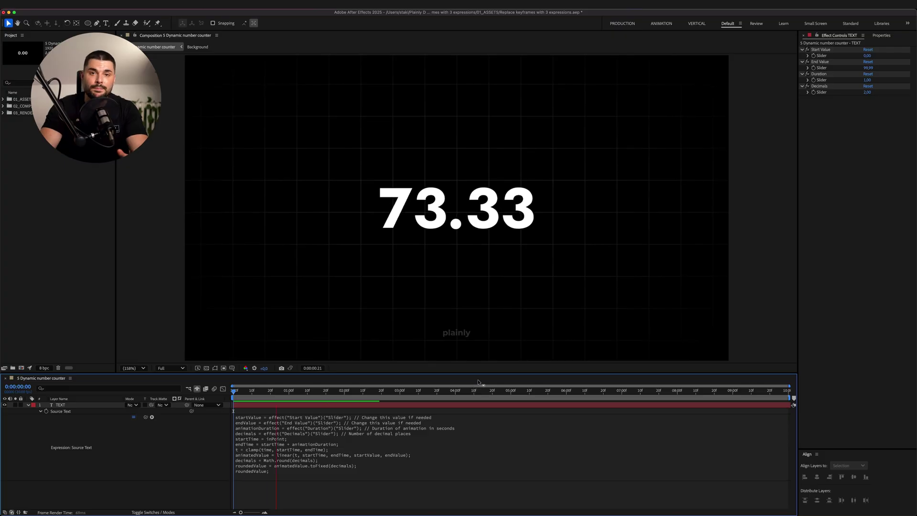
Step: Stop the preview, remove the counter prefix and set the suffix to %
key(space)
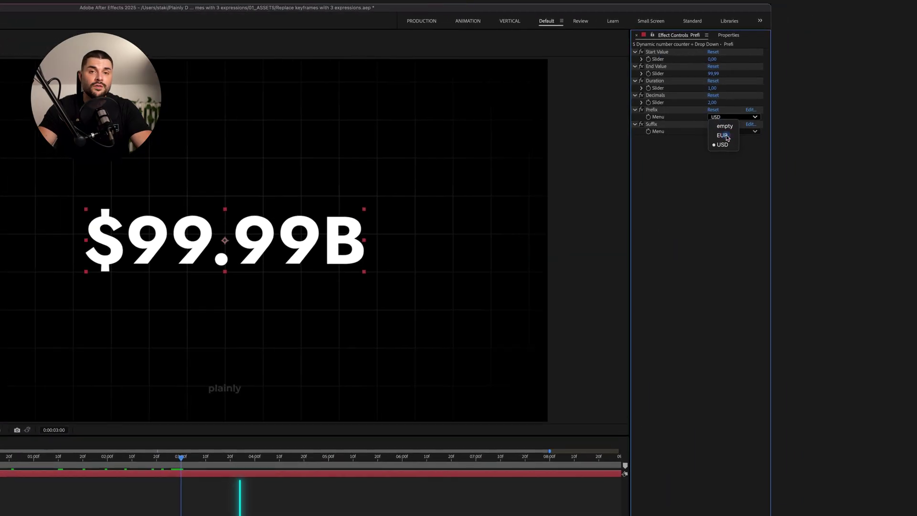
click(711, 118)
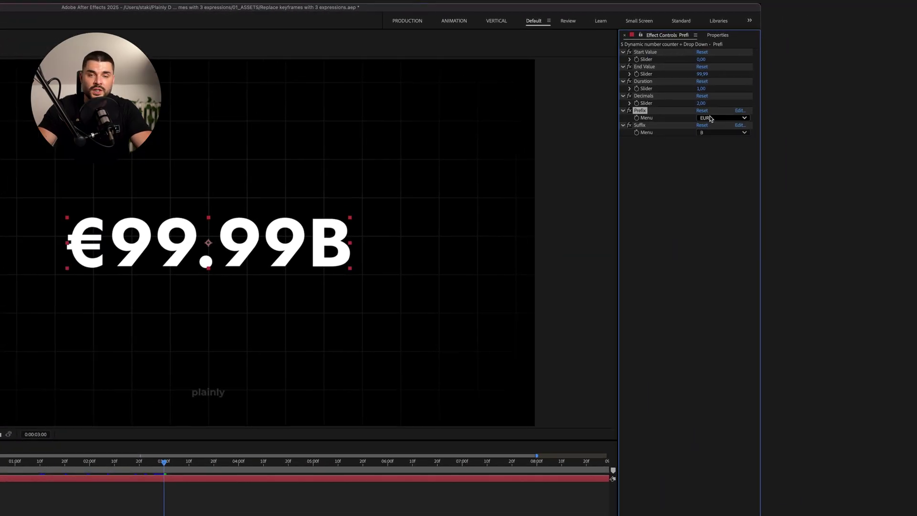
click(713, 132)
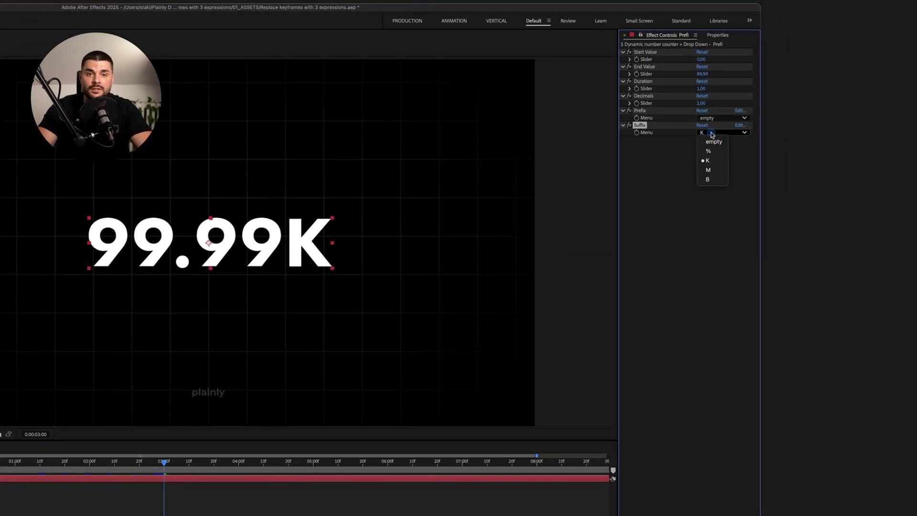
click(711, 152)
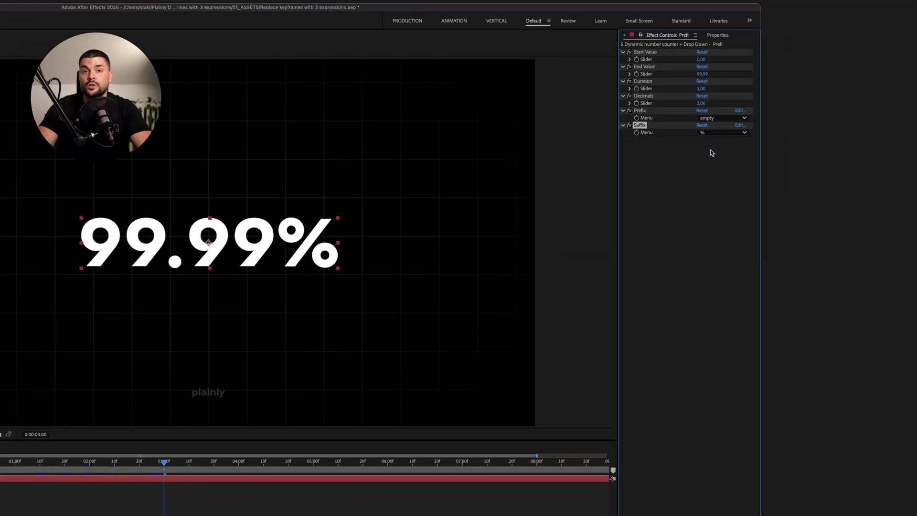
Step: Set the counter End Value to 100 and Decimals to 0
text(100)
key(Return)
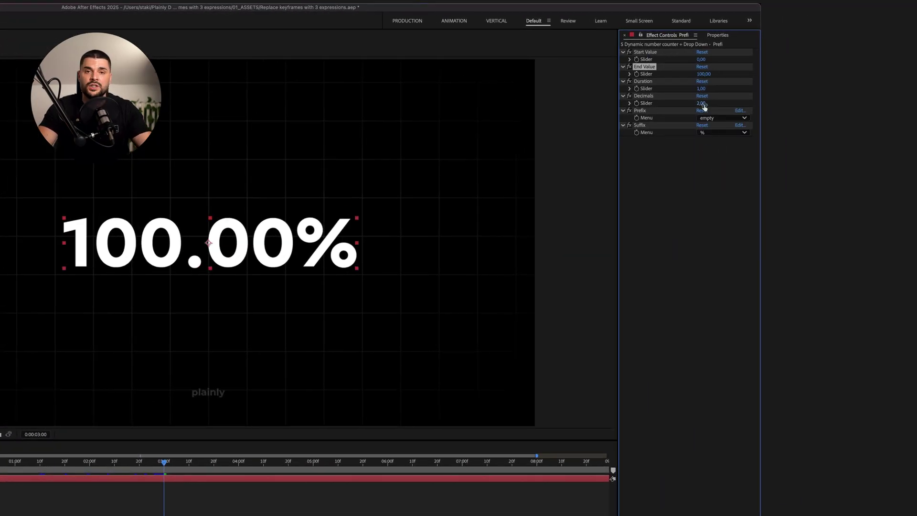
text(0)
key(Return)
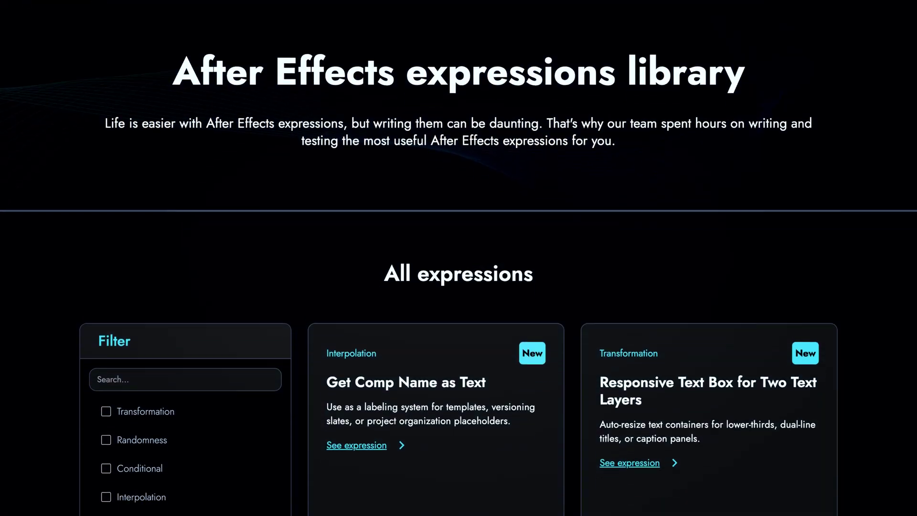
Step: Scroll down the Plainly Videos All expressions library to browse the expression cards
scroll(459, 258, down, 20)
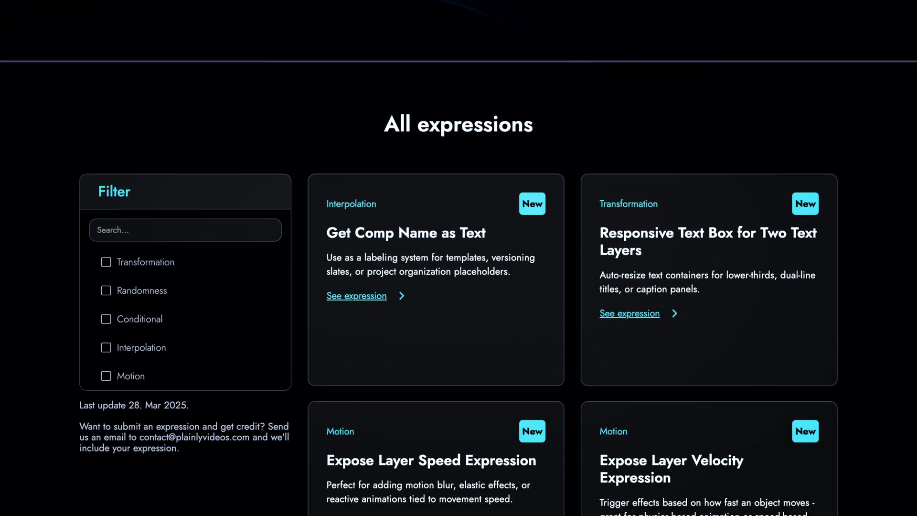
scroll(572, 258, down, 20)
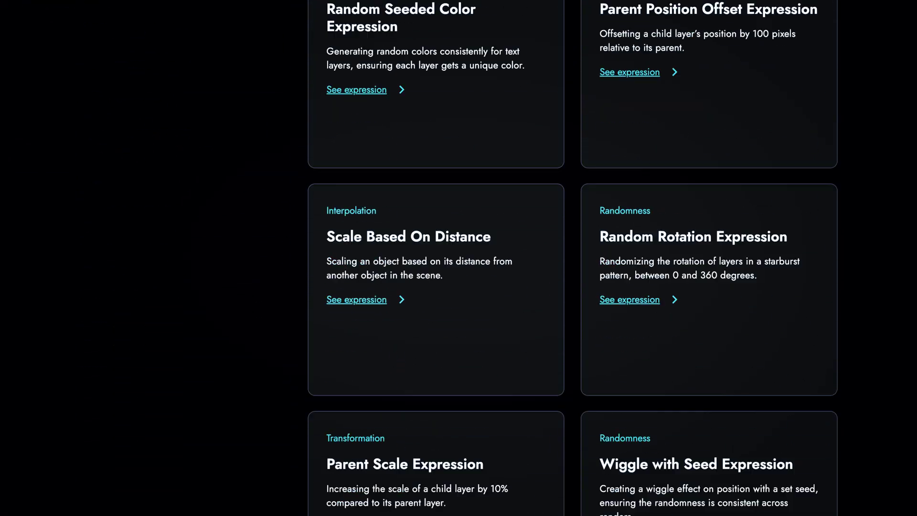